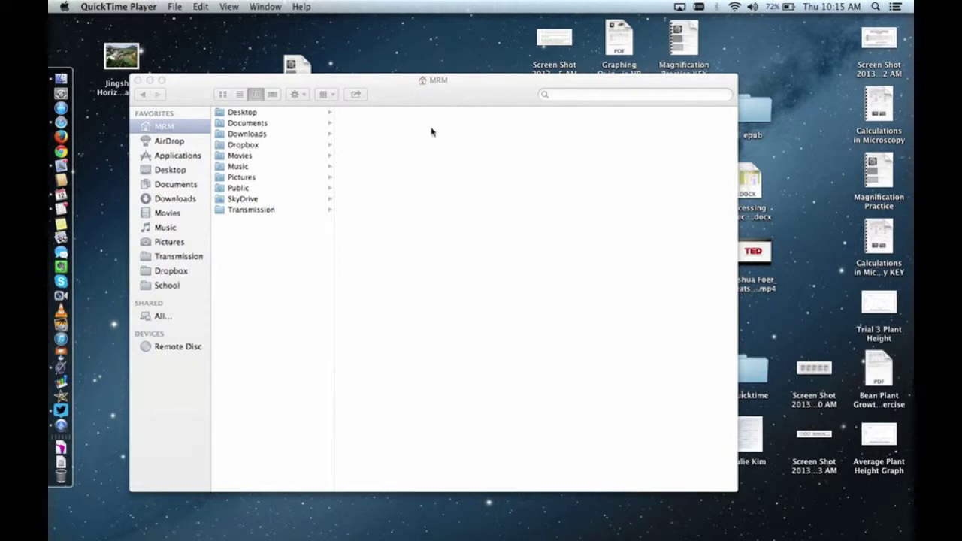
- Drag the home folder Finder window slightly right and down to bring it forward
drag(407, 105, 441, 124)
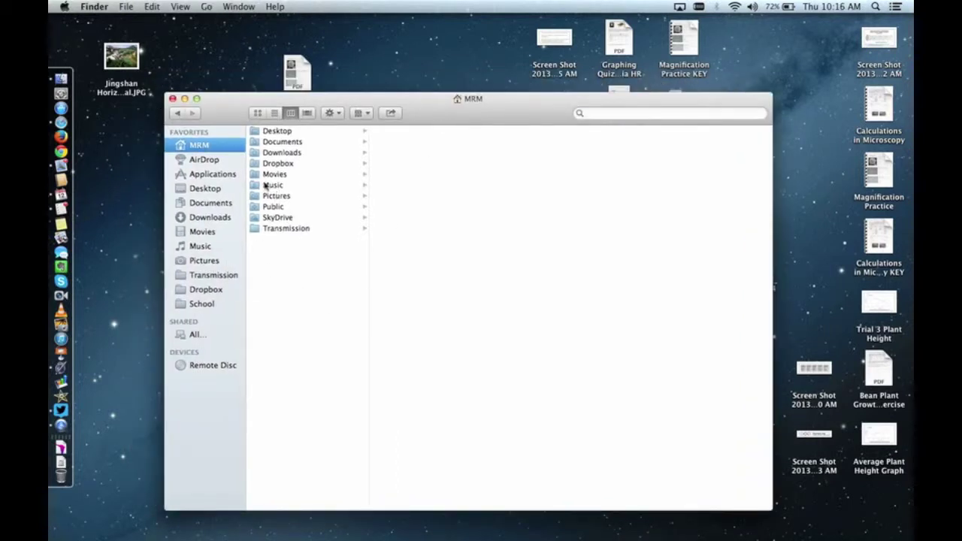
- Move the OCSNG app from Applications to the Trash, authorizing with the admin password
click(222, 178)
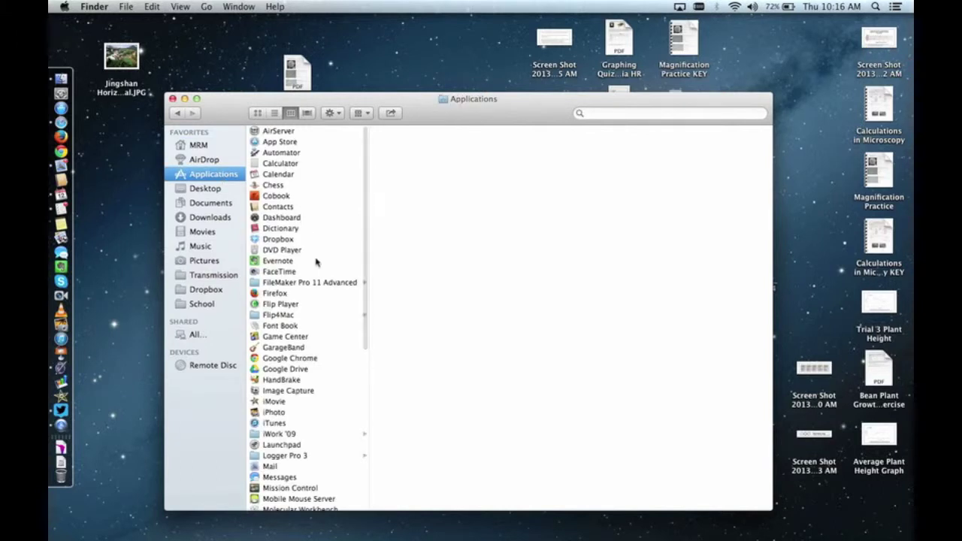
scroll(317, 261, down, 5)
scroll(317, 261, down, 3)
scroll(317, 260, down, 1)
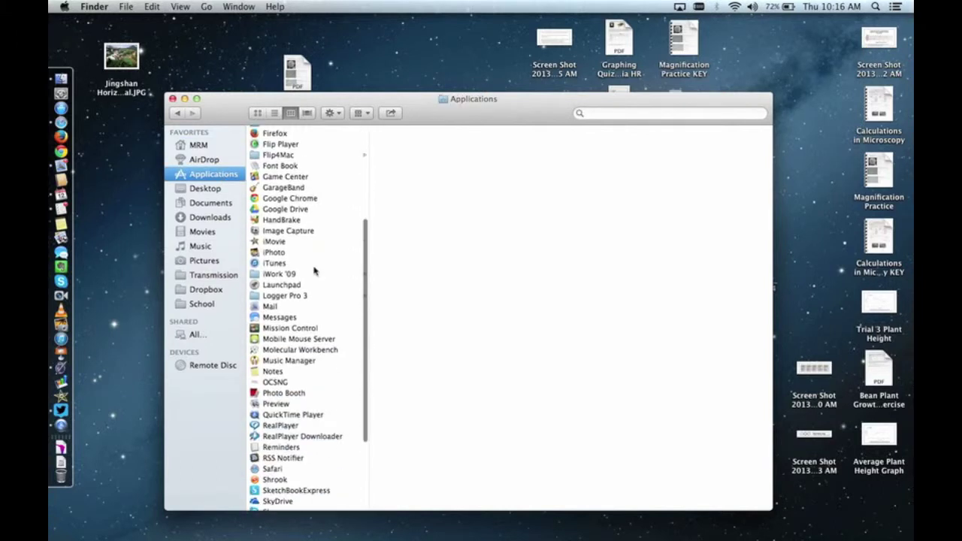
click(275, 383)
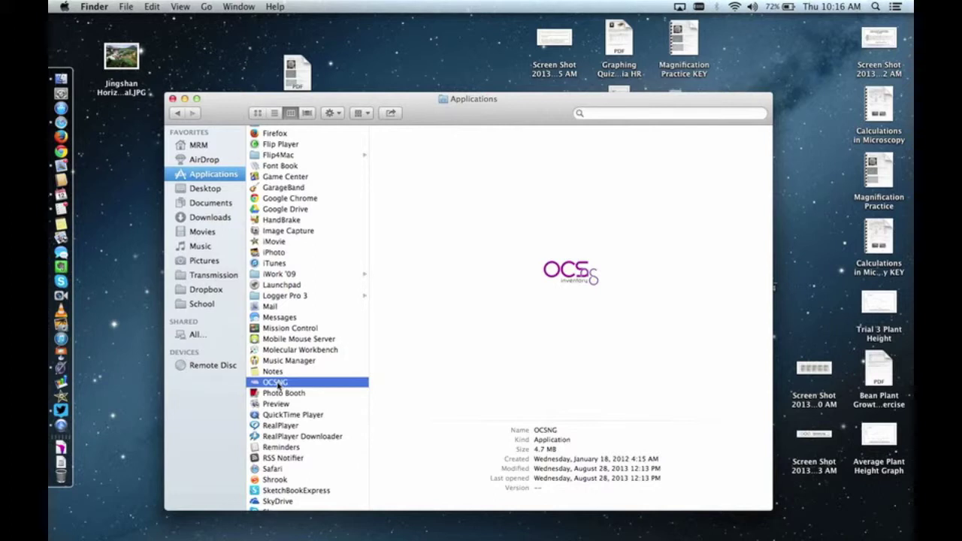
drag(278, 385, 132, 434)
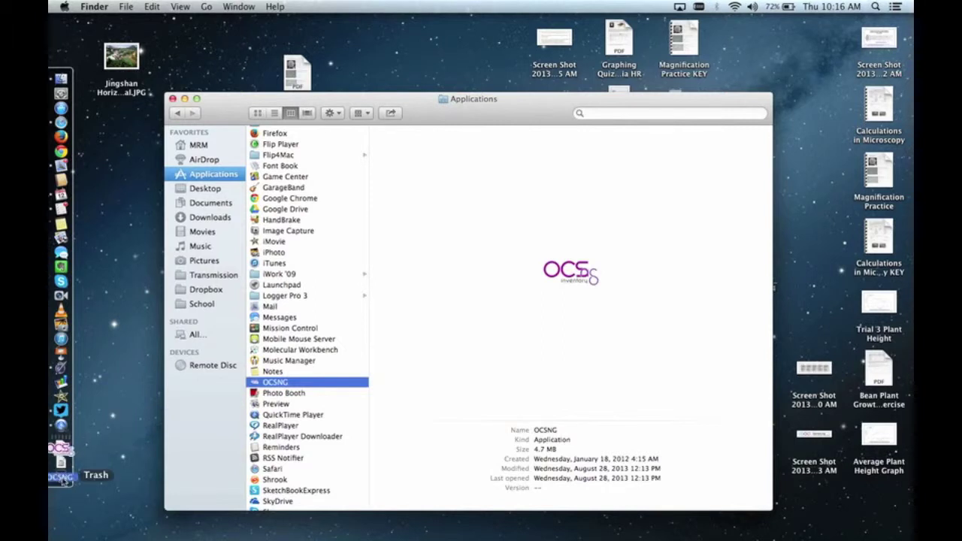
drag(132, 433, 62, 475)
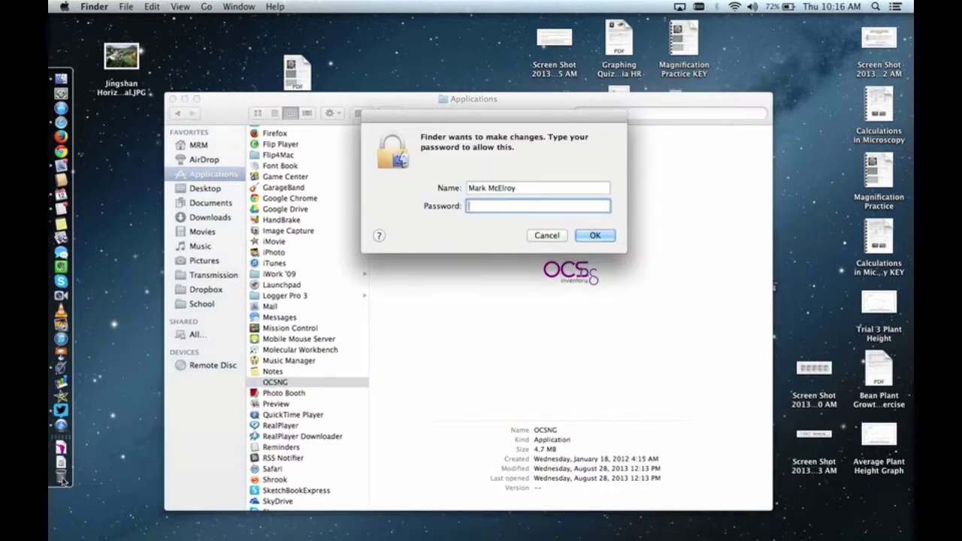
text(••)
text(•••••••••)
key(Return)
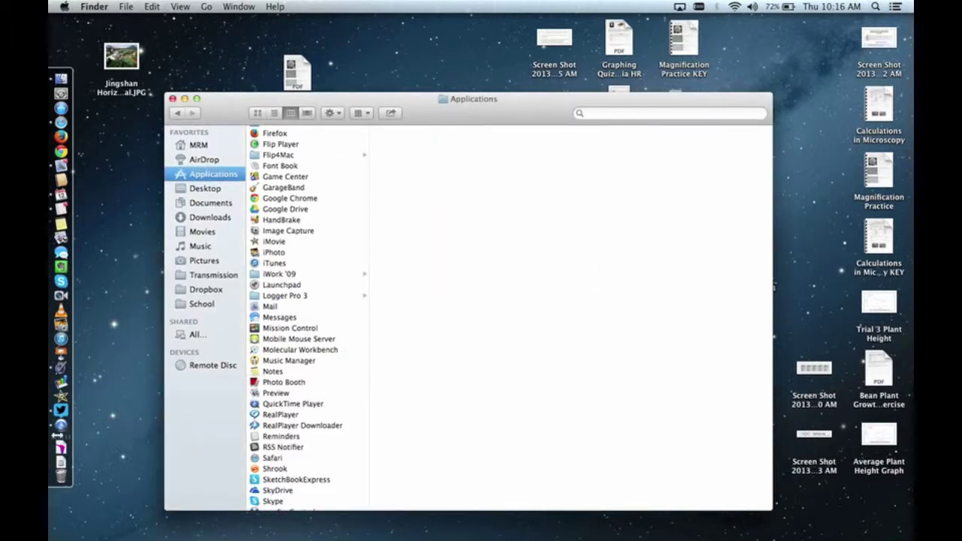
- Empty the Trash to permanently delete OCSNG
right_click(60, 478)
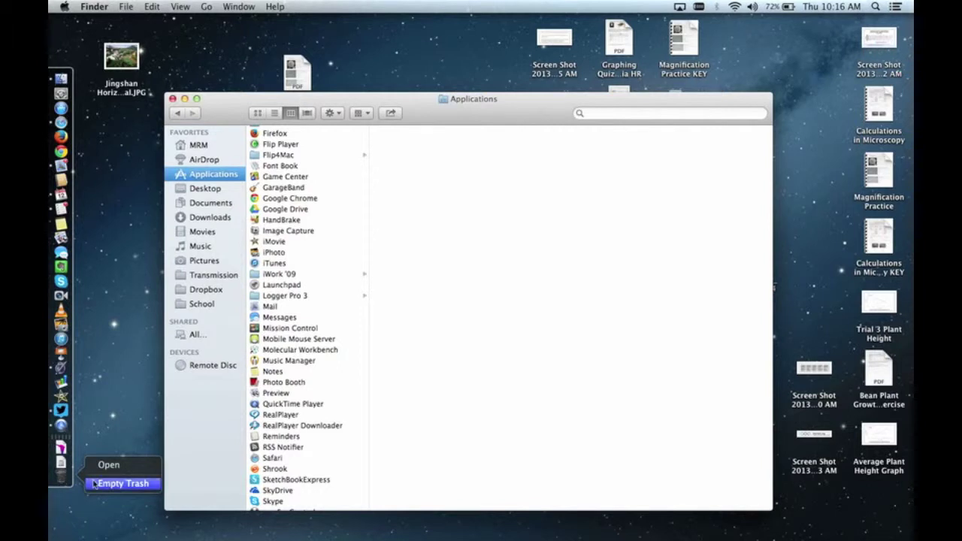
click(60, 474)
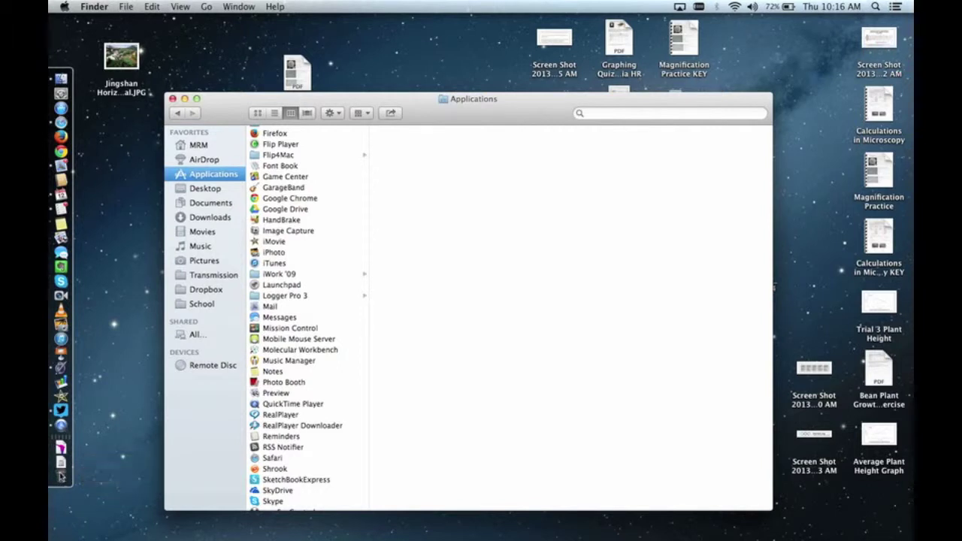
click(613, 170)
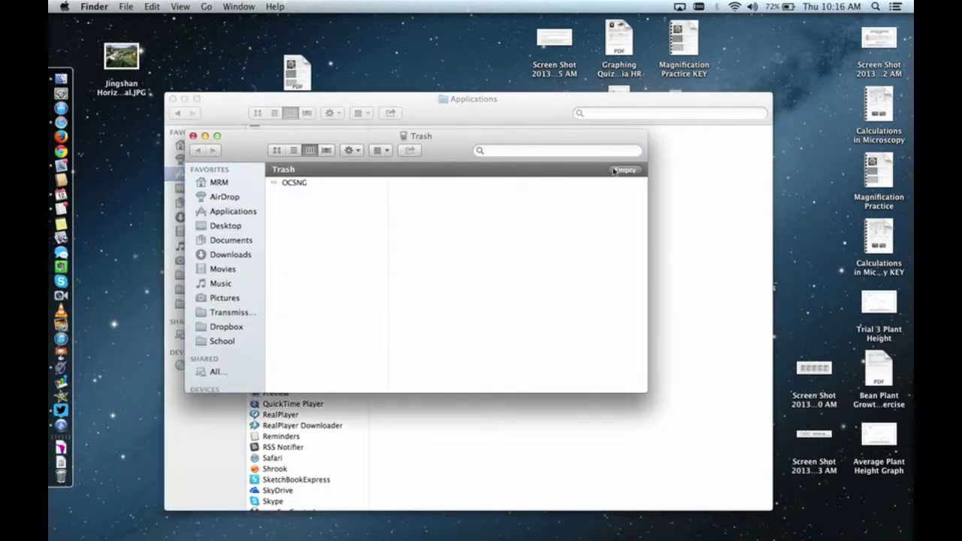
click(577, 199)
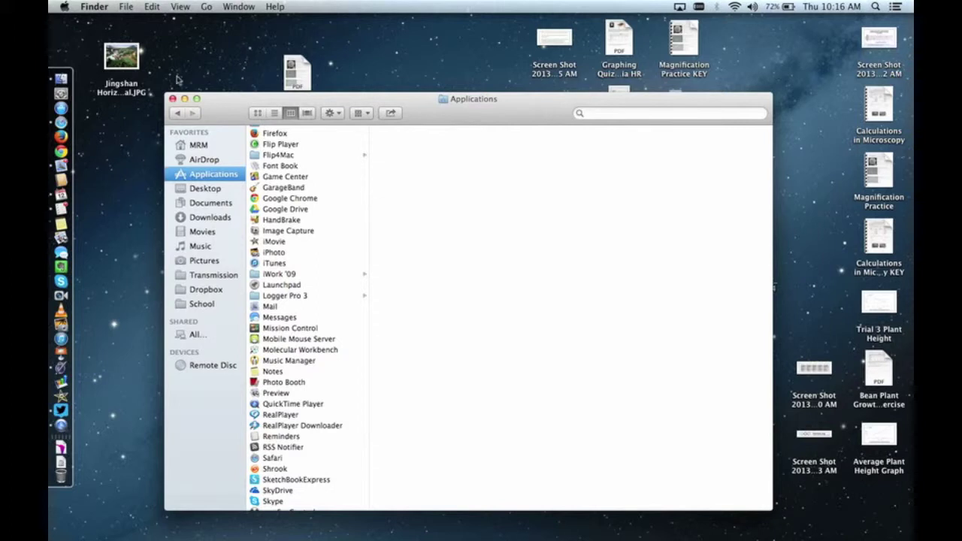
- Connect to the student_share$ favorite server through Go > Connect to Server
click(204, 8)
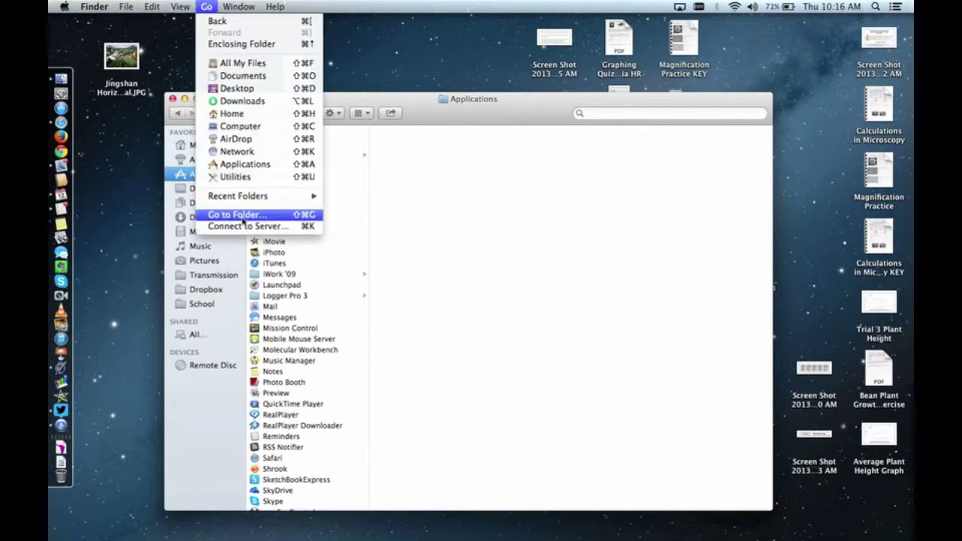
click(243, 226)
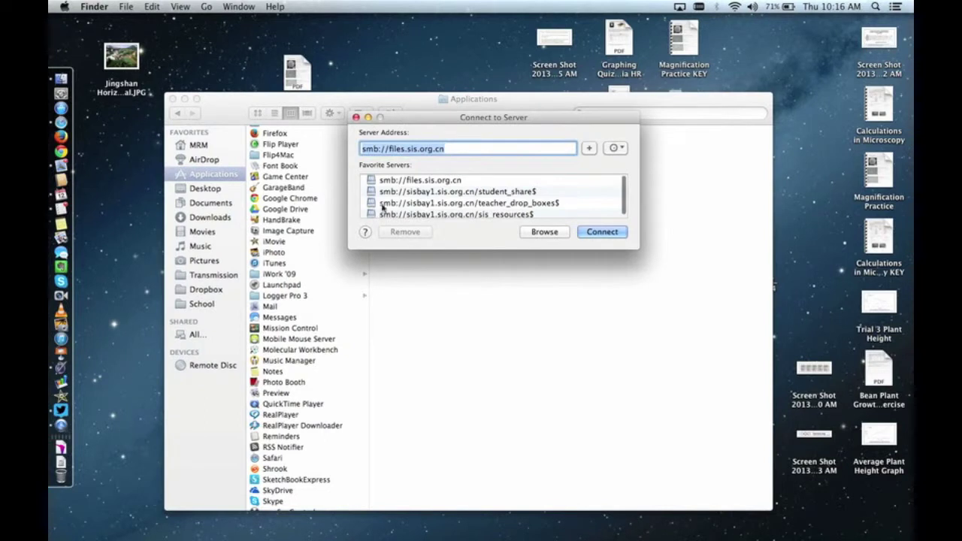
click(420, 194)
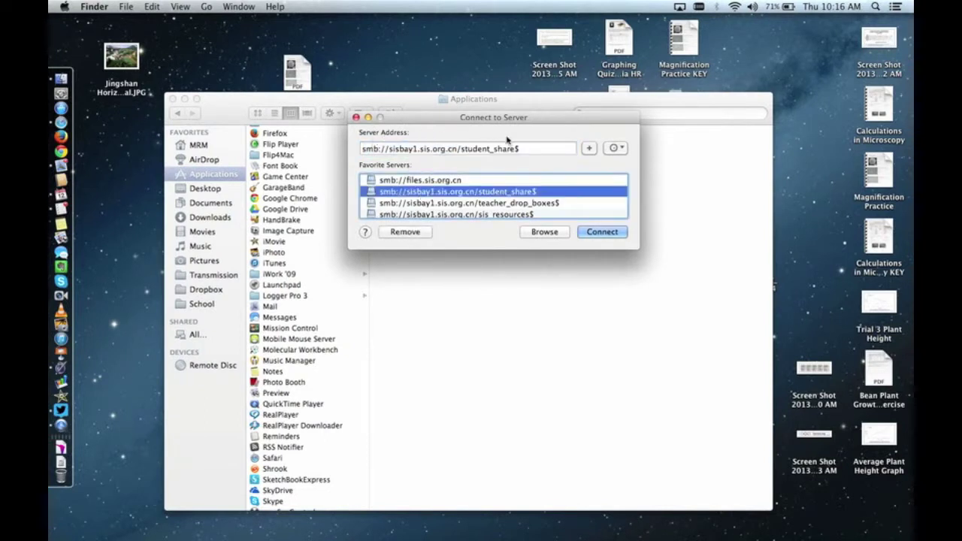
click(590, 234)
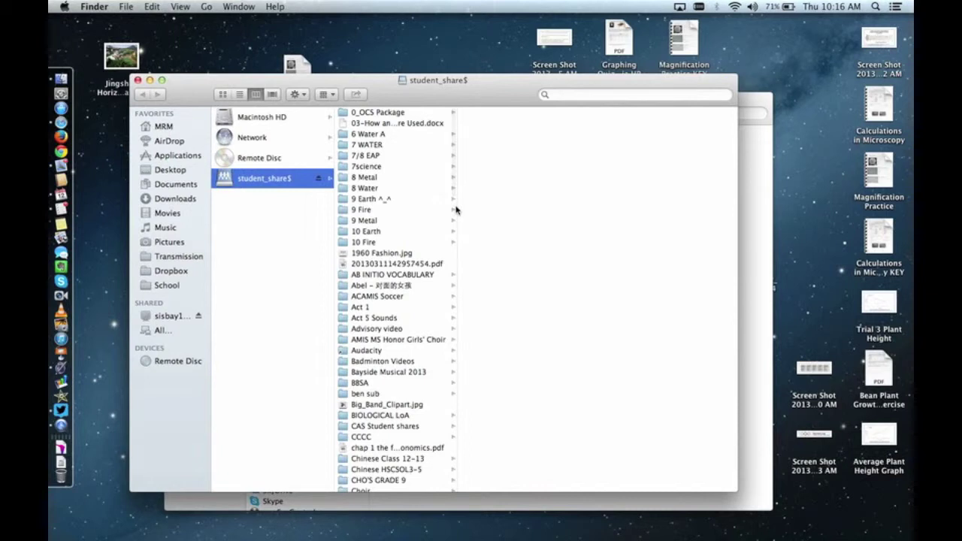
- Copy ocspackage.pkg from Student Software onto the desktop and close the Finder windows
scroll(404, 210, down, 10)
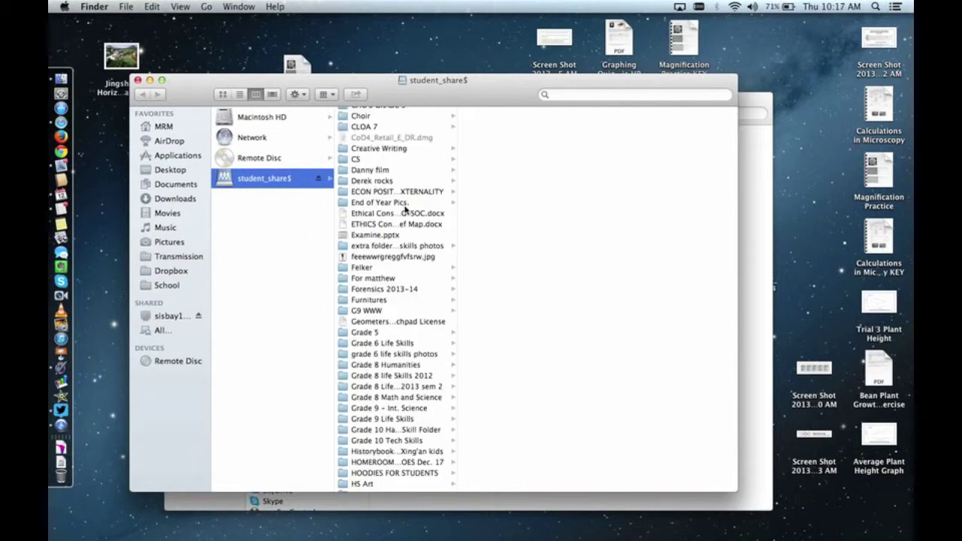
scroll(391, 290, down, 4)
scroll(391, 289, down, 3)
scroll(392, 289, down, 3)
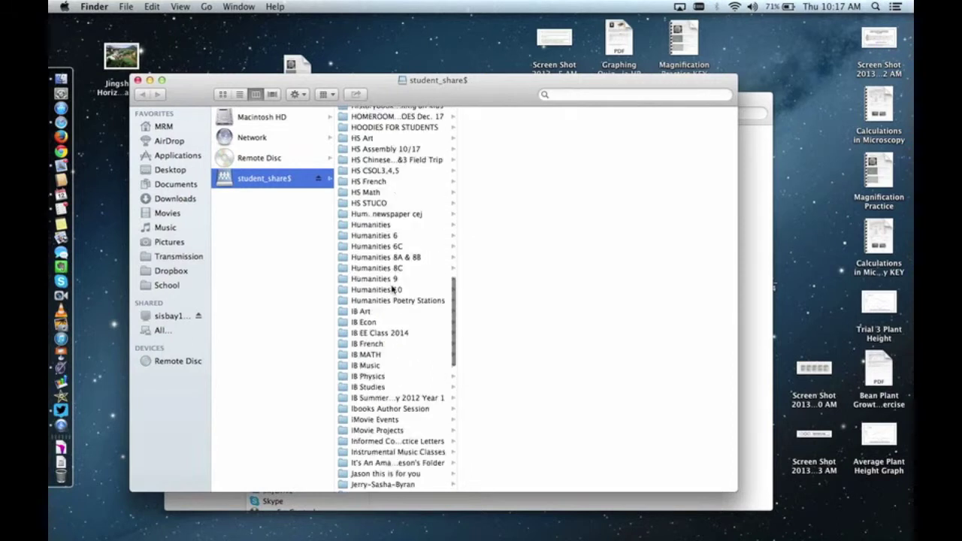
scroll(392, 289, down, 10)
scroll(392, 289, down, 2)
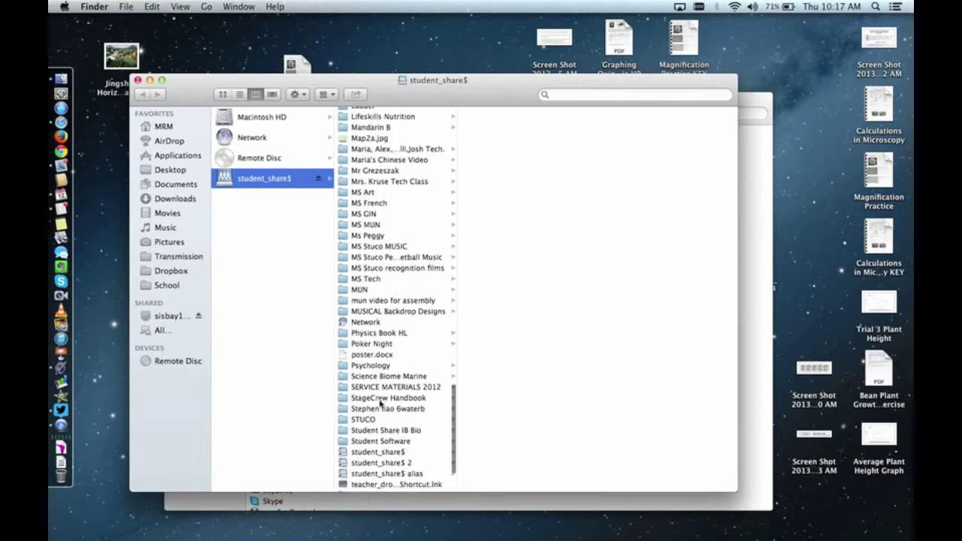
click(374, 441)
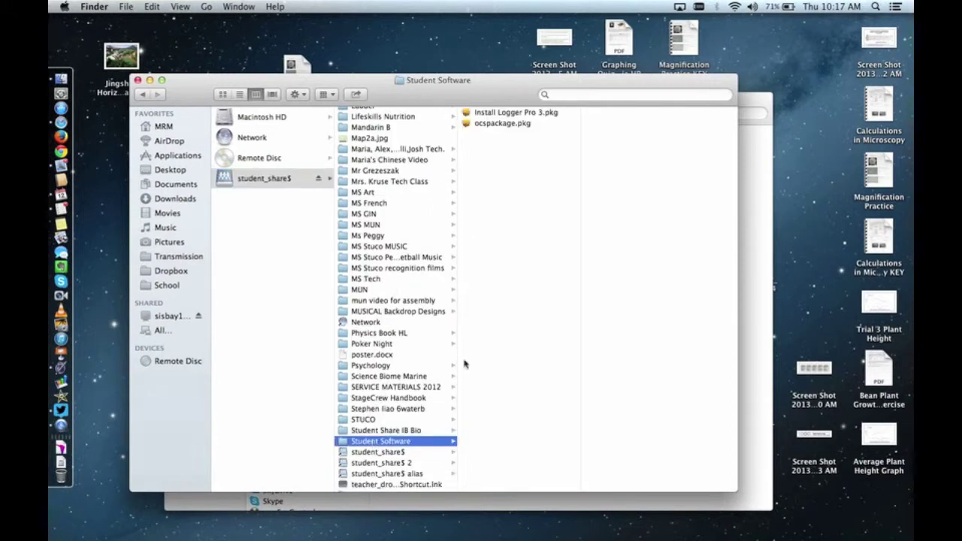
click(496, 124)
drag(496, 127, 461, 49)
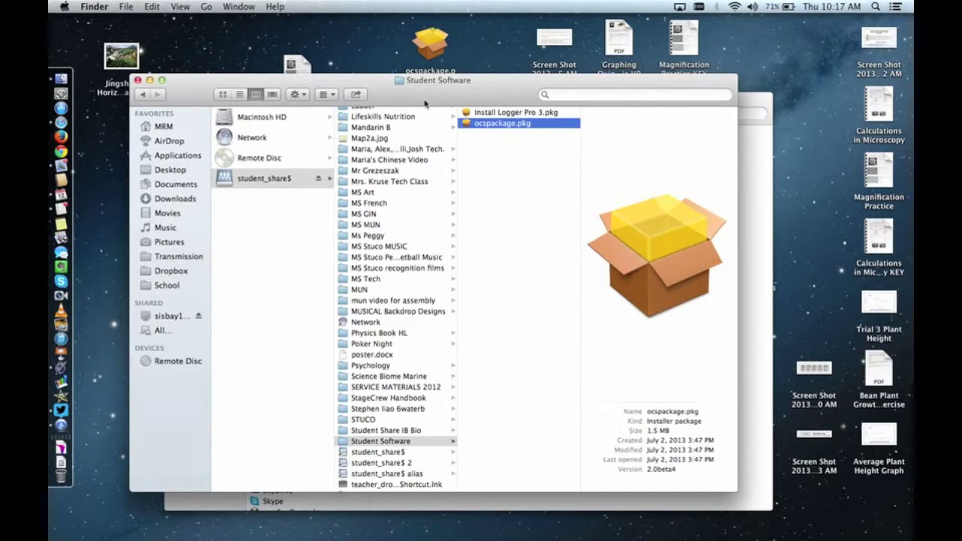
key(super+w)
key(super+w)
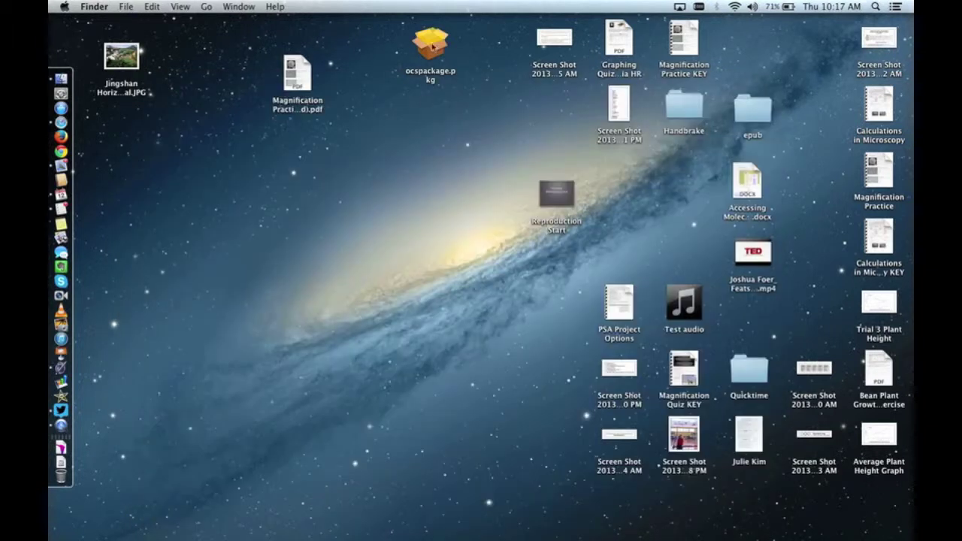
- Install Ocsinventory Agent from ocspackage.pkg on Macintosh HD, accepting the license, authorizing with the admin password
double_click(432, 46)
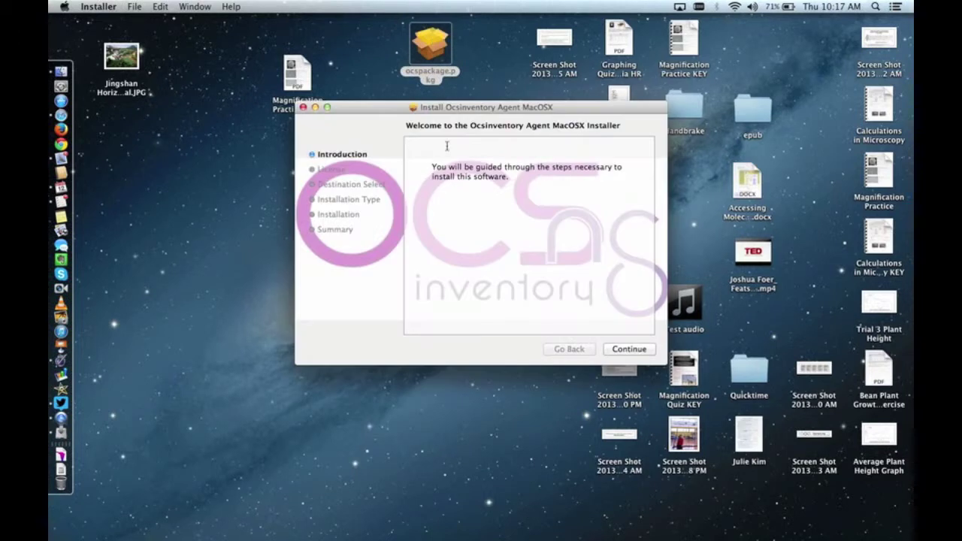
click(614, 351)
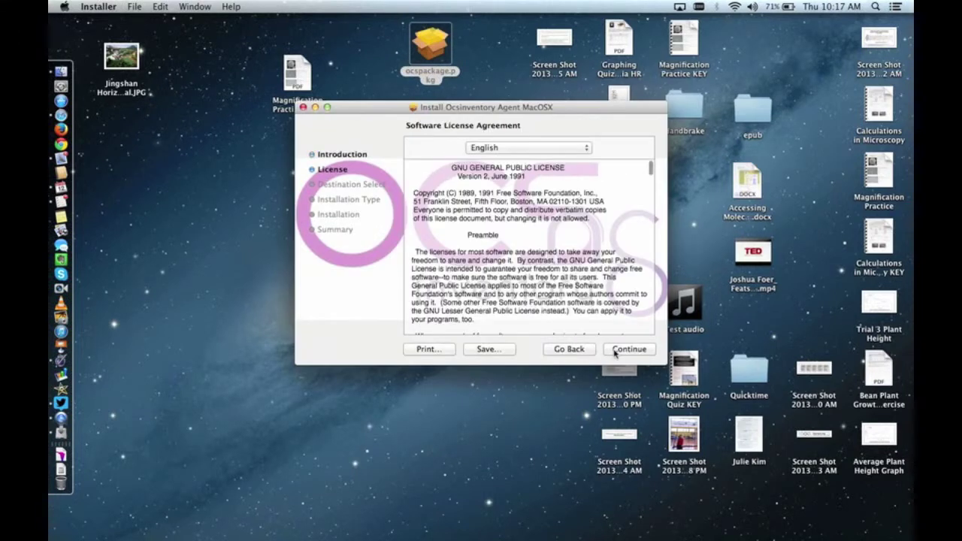
click(616, 350)
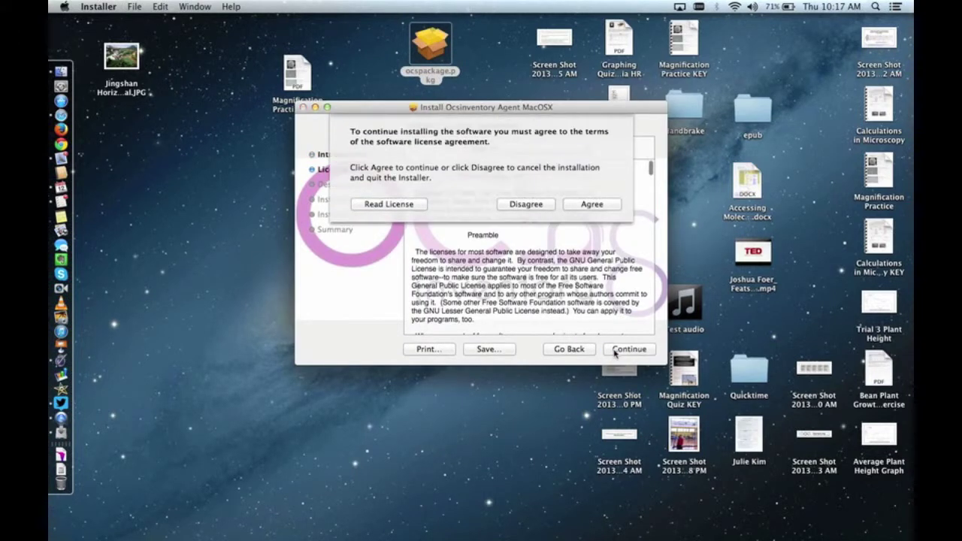
click(574, 207)
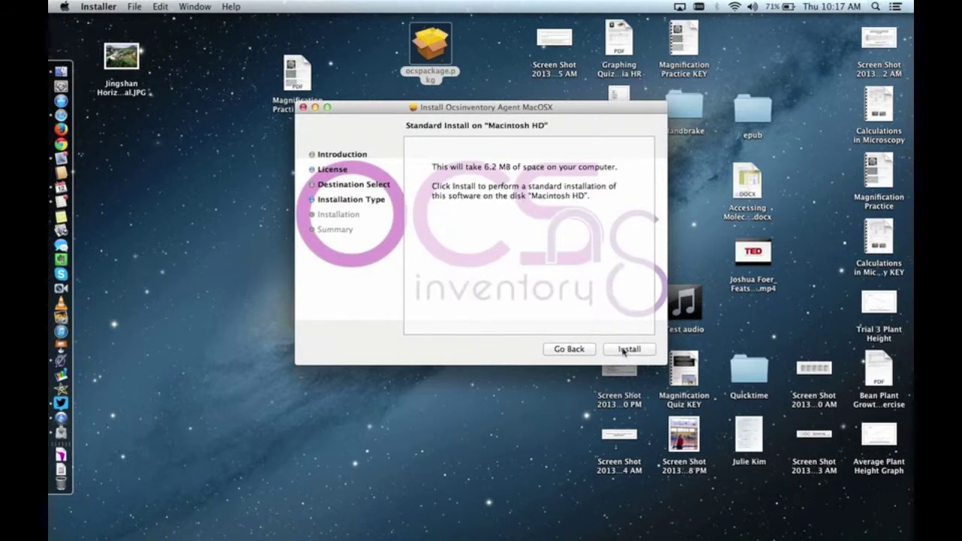
click(622, 350)
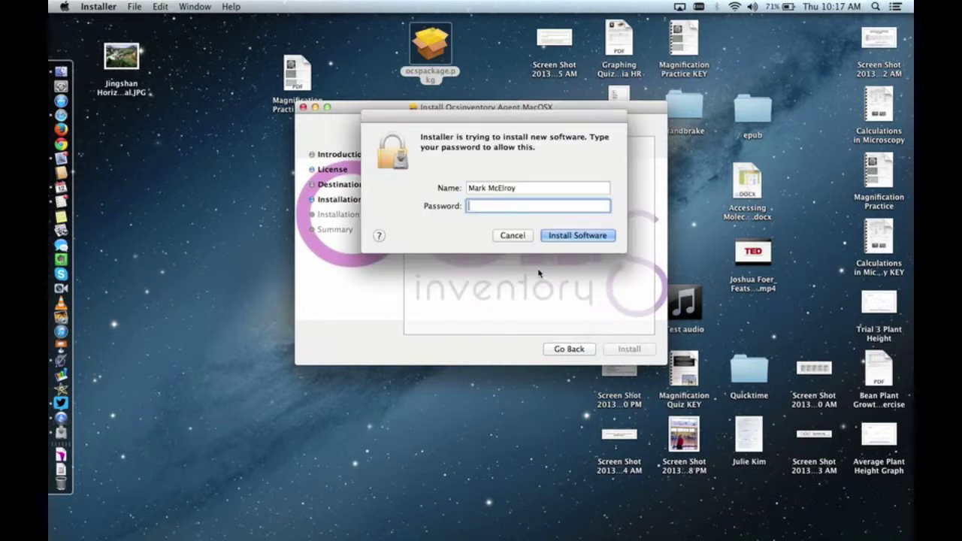
text(••••)
text(••••••)
text(•)
key(Return)
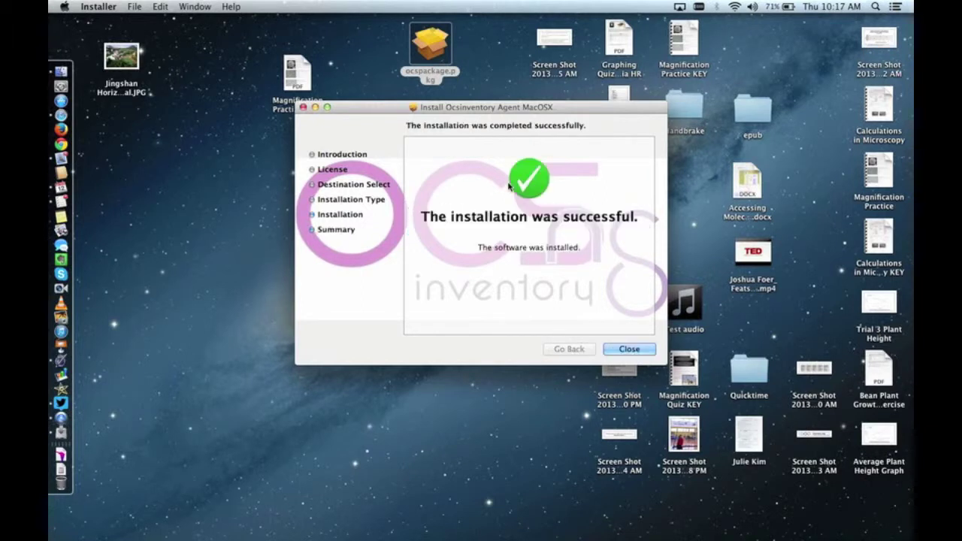
click(627, 349)
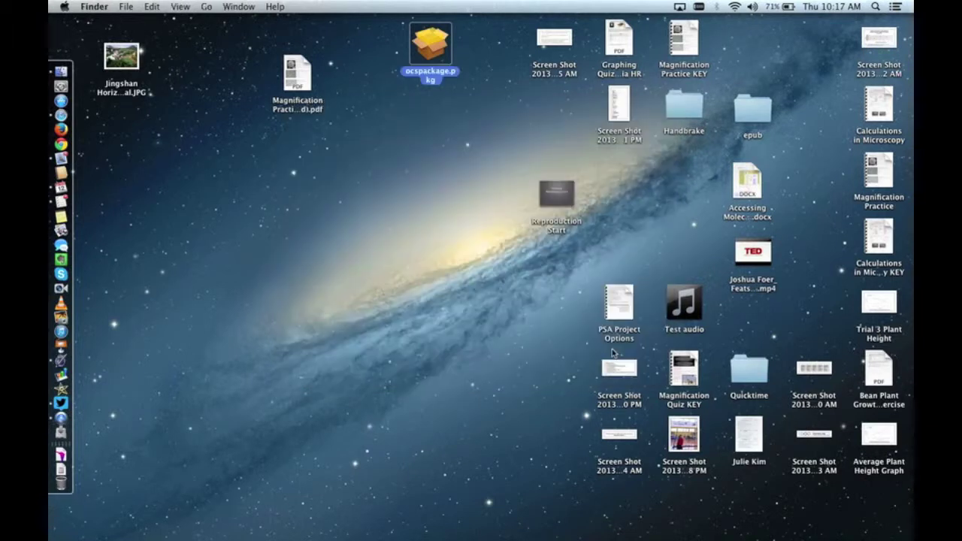
- Move the ocspackage.pkg installer from the desktop to the Trash
right_click(438, 48)
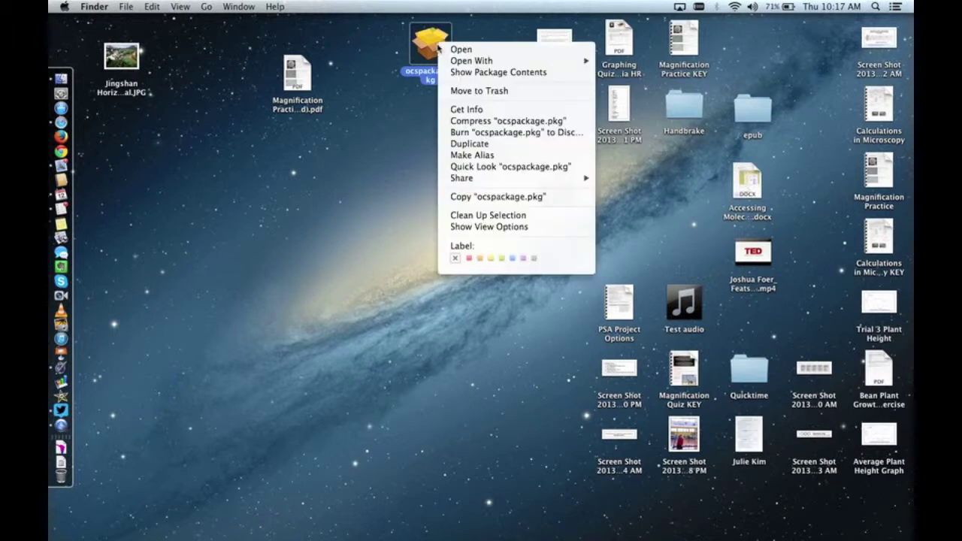
click(458, 91)
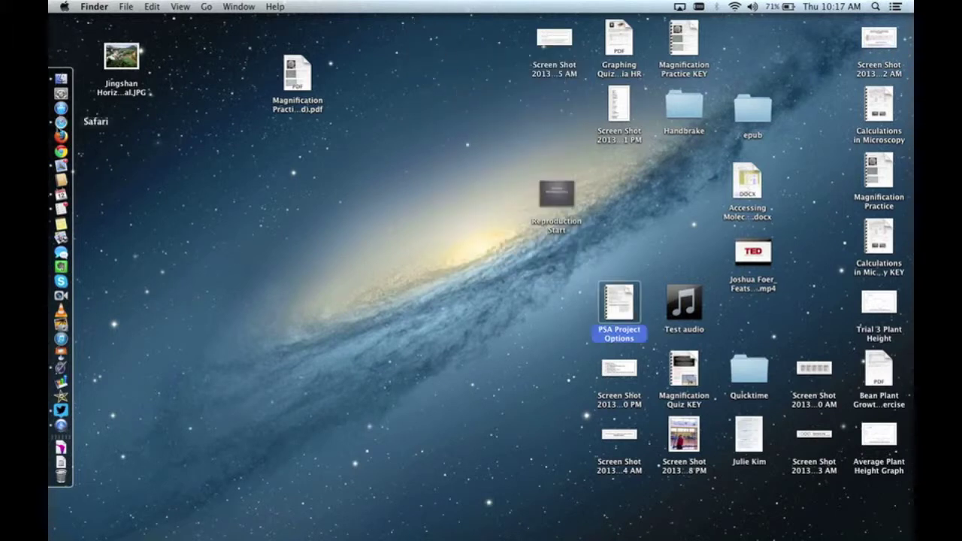
click(61, 78)
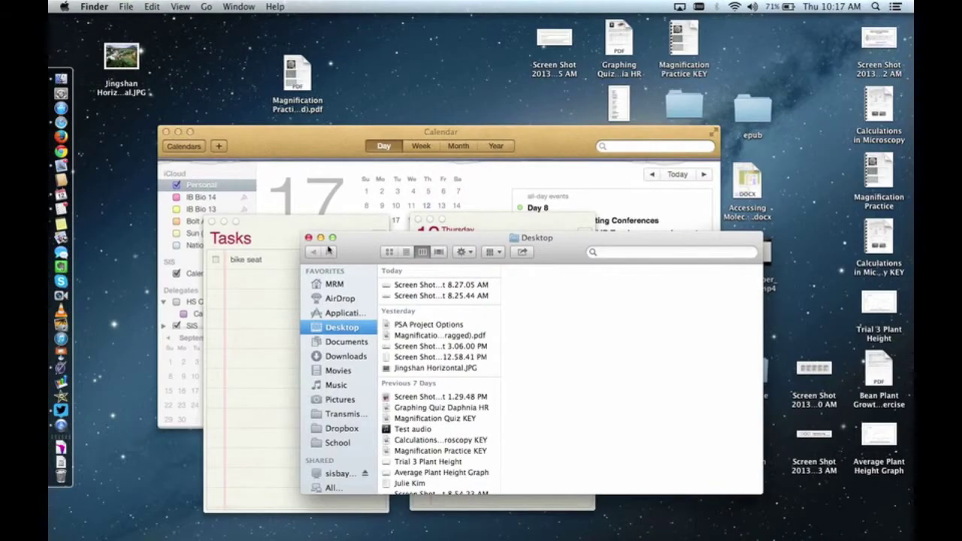
- On an empty Space, open a new Finder window listing Applications down to OCSNG
key(ctrl+Right)
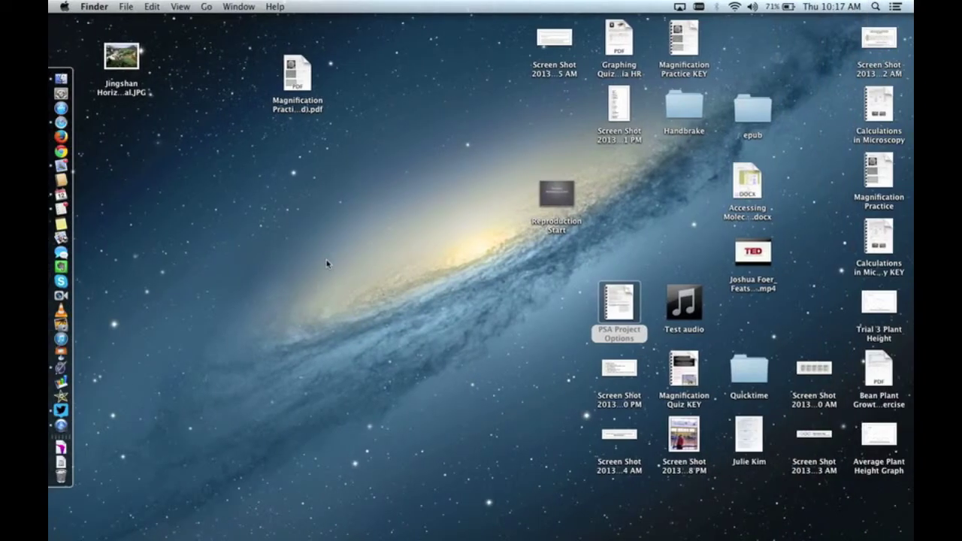
key(super+n)
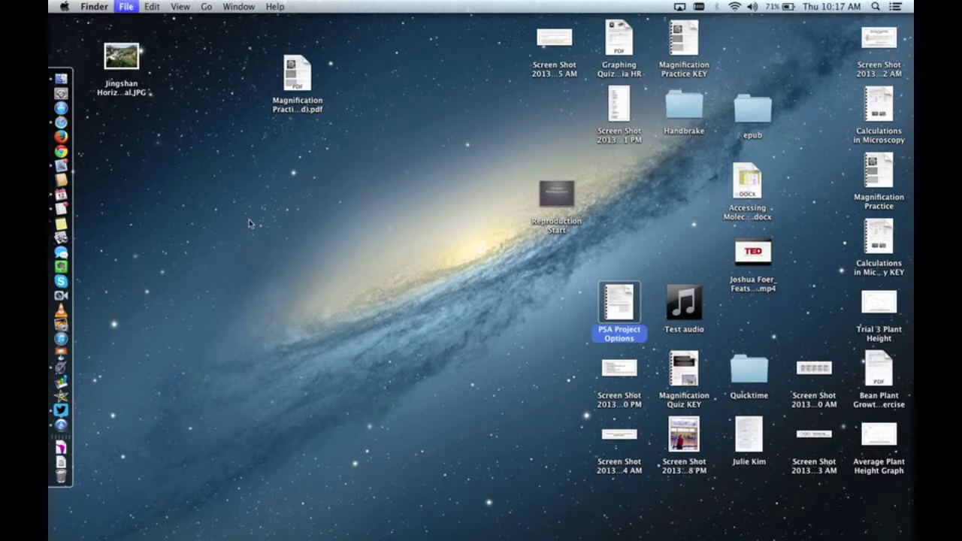
drag(359, 265, 310, 177)
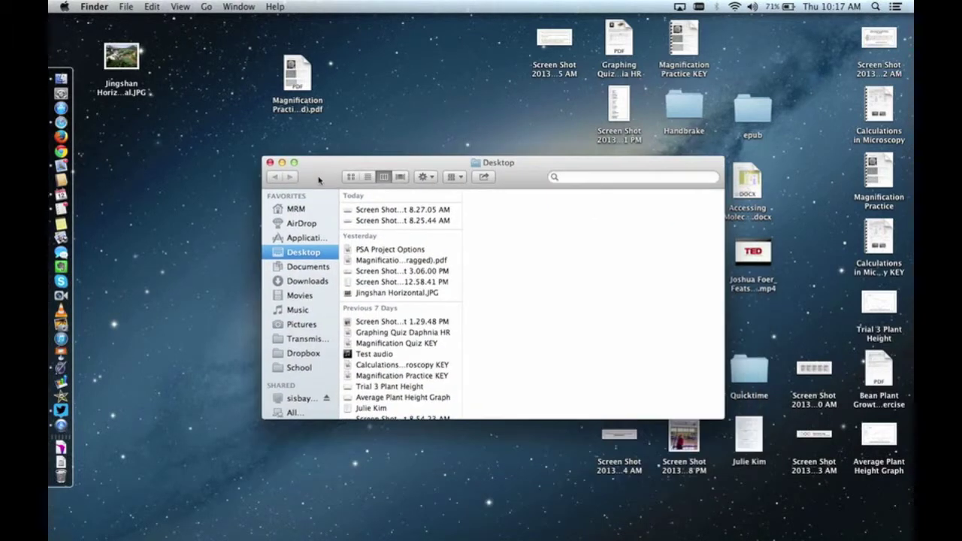
click(305, 239)
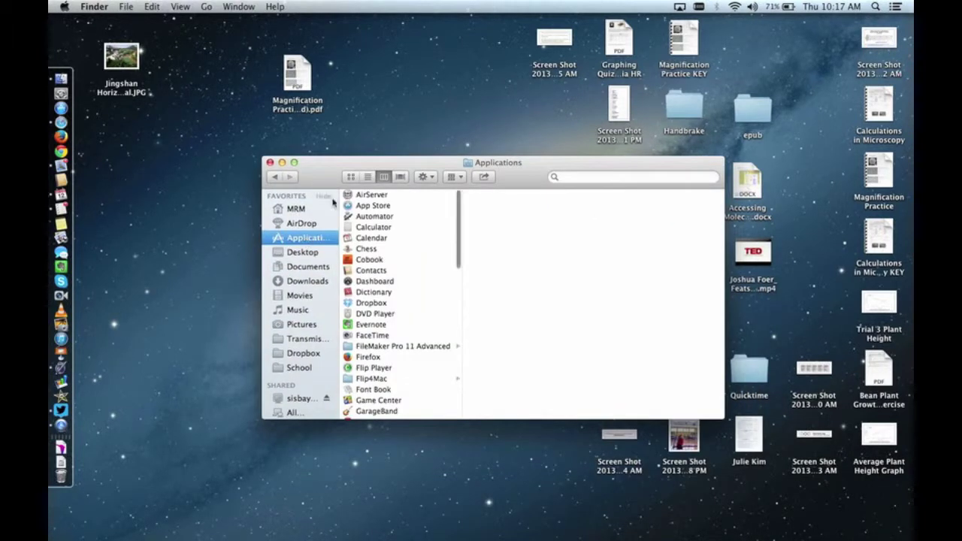
scroll(417, 312, down, 5)
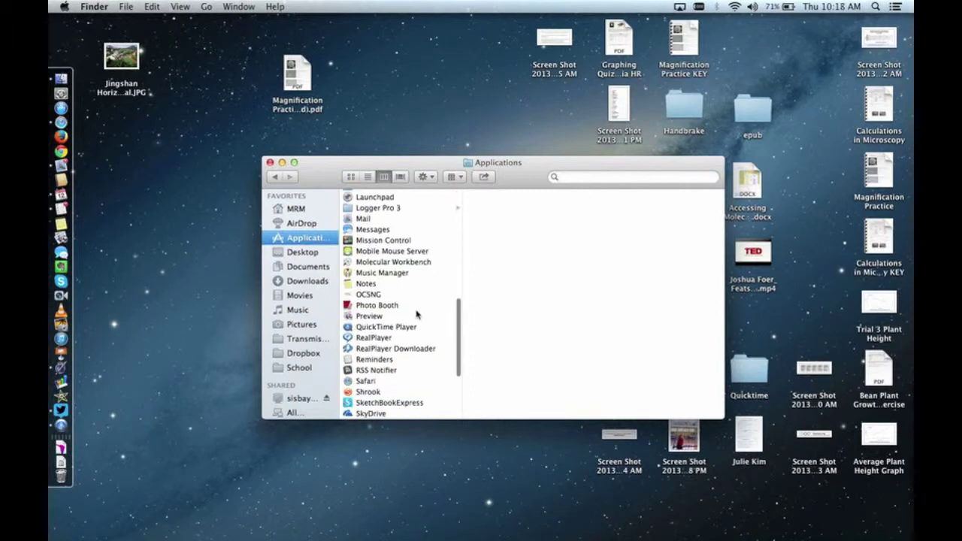
- Launch OCSNG, approve it contacting the server, and enter the admin password
click(371, 298)
double_click(370, 298)
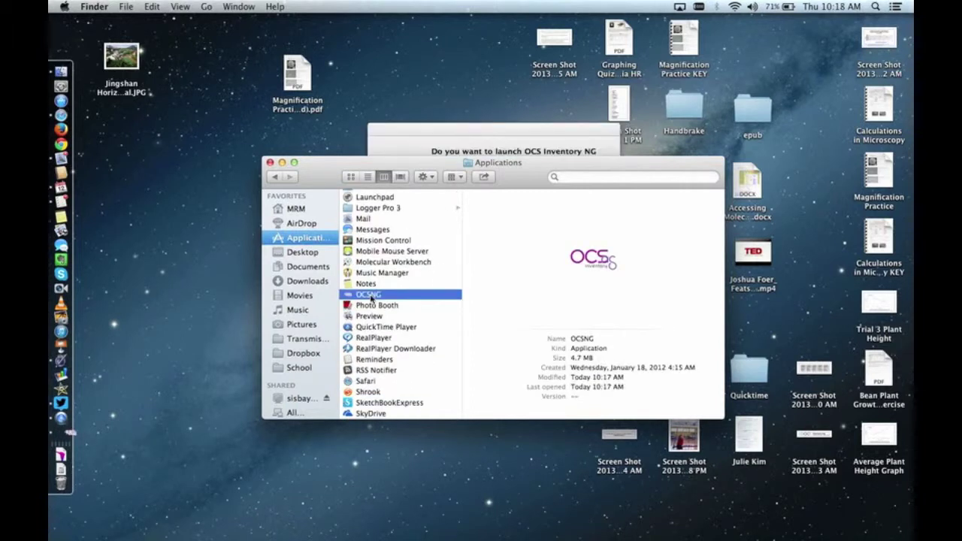
click(418, 136)
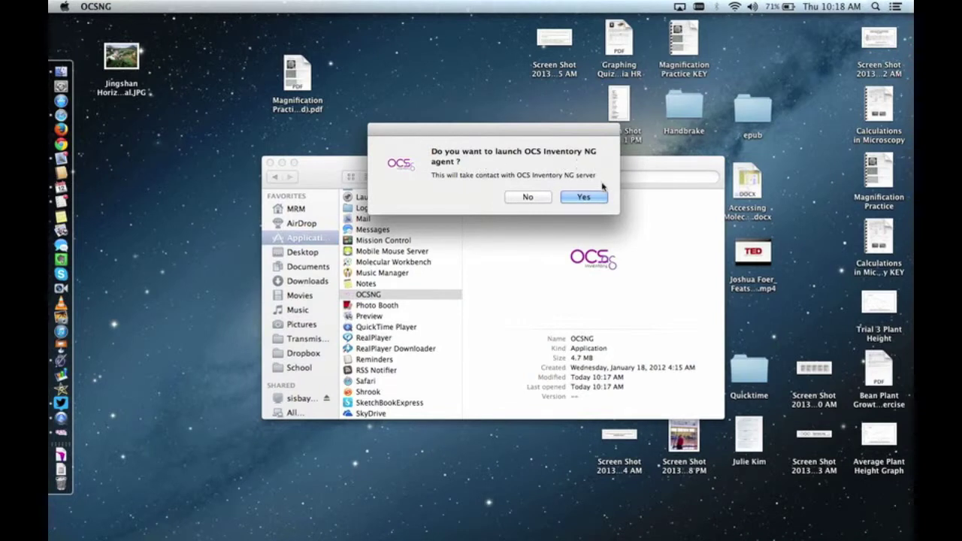
click(575, 198)
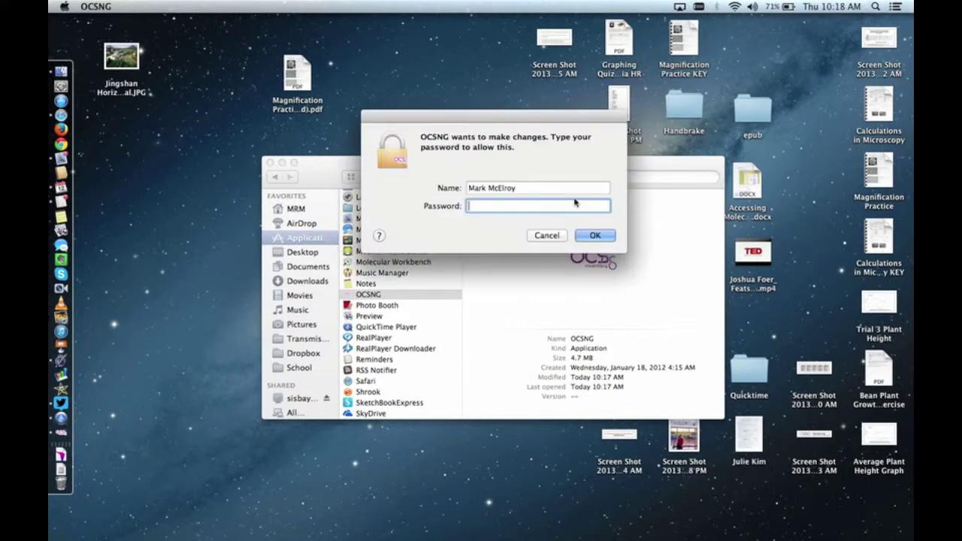
text(**)
text(******)
text(**)
key(Return)
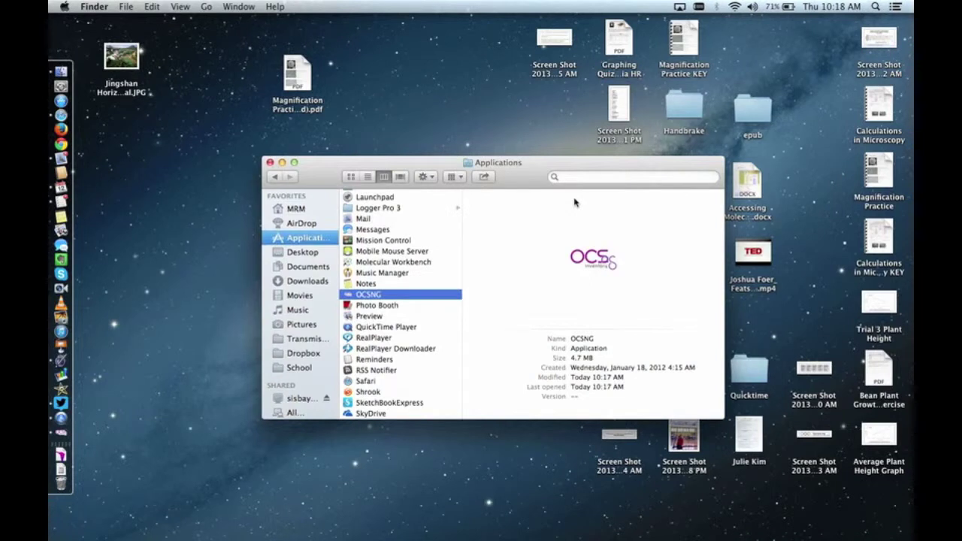